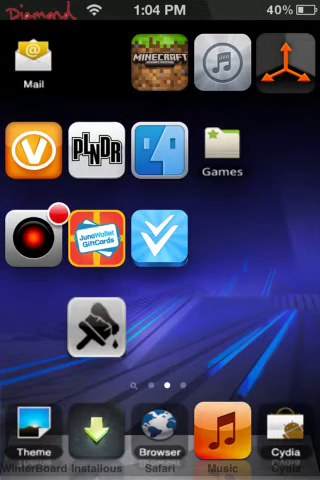
# Flip back and forth through the home screen pages toward the Mail and Minecraft page.
pyautogui.moveTo(260, 300); pyautogui.dragTo(60, 300)
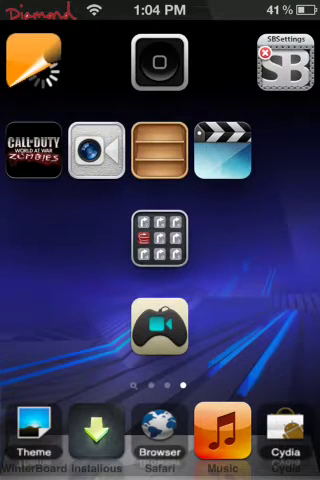
pyautogui.moveTo(100, 280); pyautogui.dragTo(260, 280)
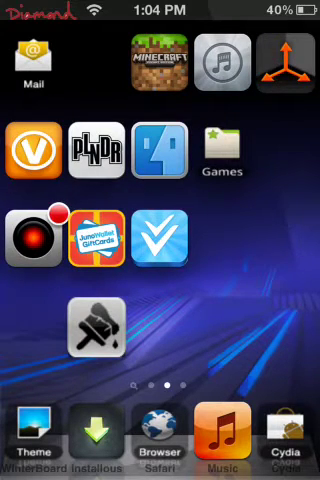
pyautogui.moveTo(100, 280); pyautogui.dragTo(260, 280)
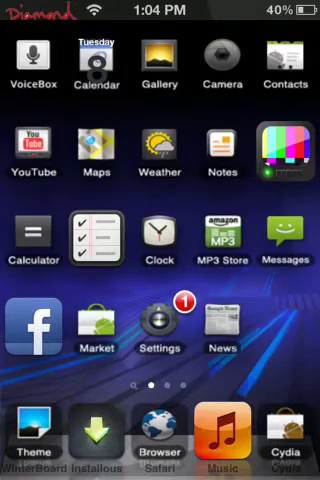
pyautogui.moveTo(260, 280); pyautogui.dragTo(60, 280)
pyautogui.moveTo(260, 280); pyautogui.dragTo(60, 280)
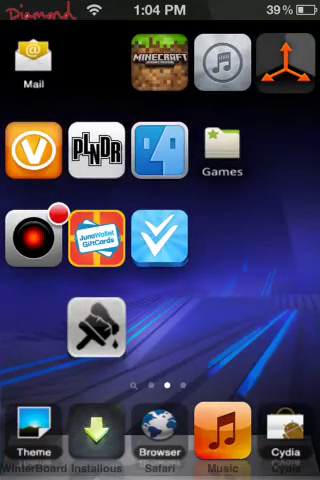
pyautogui.moveTo(60, 280)
pyautogui.mouseDown()
pyautogui.moveTo(260, 280)
pyautogui.moveTo(60, 280)
pyautogui.mouseUp()
pyautogui.moveTo(260, 280)
pyautogui.mouseDown()
pyautogui.moveTo(60, 280)
pyautogui.moveTo(260, 280)
pyautogui.mouseUp()
pyautogui.moveTo(60, 280); pyautogui.dragTo(260, 280)
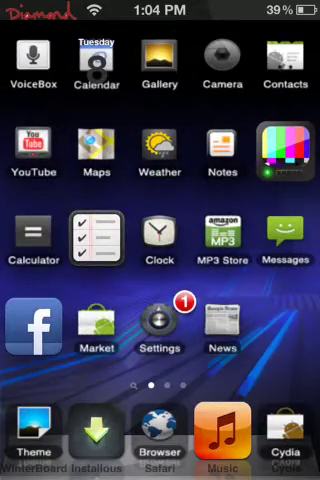
pyautogui.moveTo(260, 280); pyautogui.dragTo(60, 280)
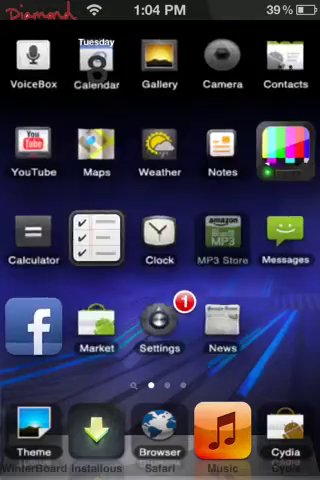
pyautogui.moveTo(260, 280)
pyautogui.mouseDown()
pyautogui.moveTo(60, 280)
pyautogui.moveTo(260, 280)
pyautogui.mouseUp()
# Flip repeatedly to the Spotlight page and back, ending on home page 2.
pyautogui.moveTo(60, 280); pyautogui.dragTo(260, 280)
pyautogui.moveTo(260, 150); pyautogui.dragTo(60, 150)
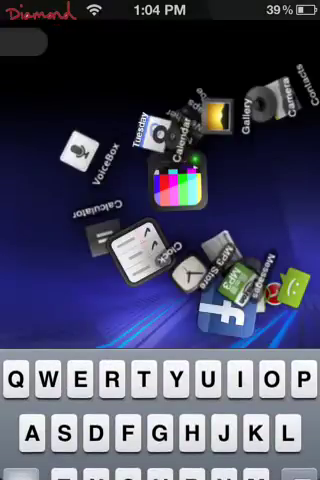
pyautogui.moveTo(260, 280); pyautogui.dragTo(60, 280)
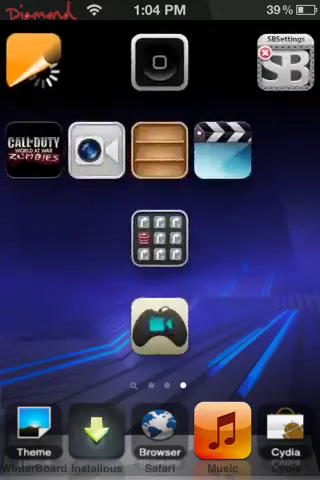
pyautogui.moveTo(260, 280)
pyautogui.mouseDown()
pyautogui.moveTo(60, 280)
pyautogui.moveTo(260, 280)
pyautogui.mouseUp()
pyautogui.moveTo(60, 280); pyautogui.dragTo(260, 280)
pyautogui.moveTo(260, 150); pyautogui.dragTo(60, 150)
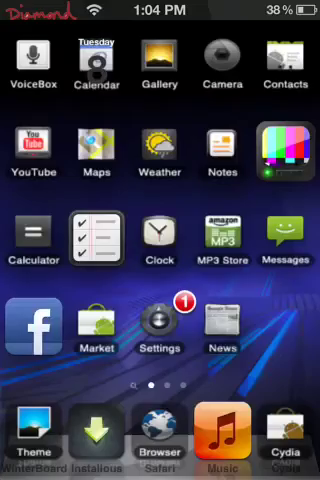
pyautogui.moveTo(260, 280)
pyautogui.mouseDown()
pyautogui.moveTo(60, 280)
pyautogui.moveTo(260, 280)
pyautogui.mouseUp()
pyautogui.moveTo(60, 280); pyautogui.dragTo(260, 280)
pyautogui.moveTo(260, 150); pyautogui.dragTo(60, 150)
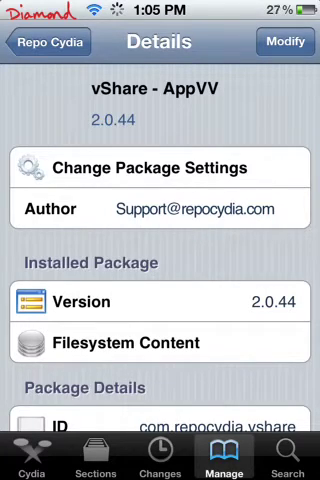
# Check Cydia's Changes list, then return to the vShare - AppVV 2.0.44 details.
pyautogui.click(160, 458)
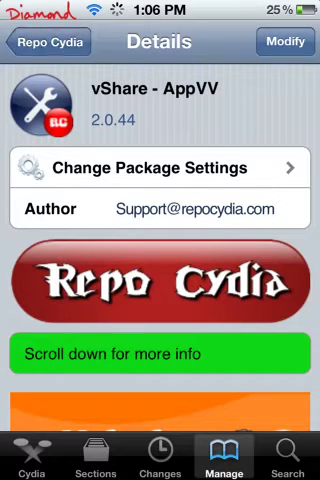
pyautogui.click(50, 42)
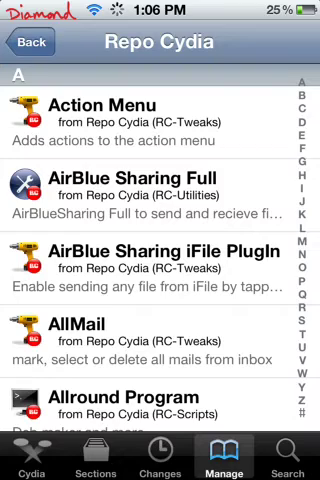
pyautogui.click(32, 42)
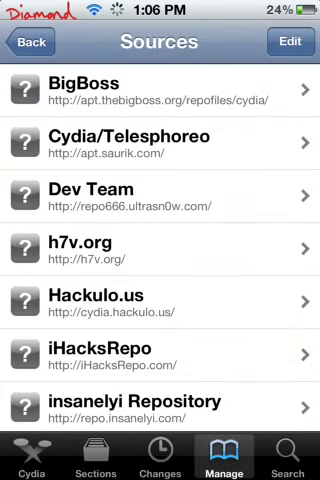
pyautogui.click(290, 41)
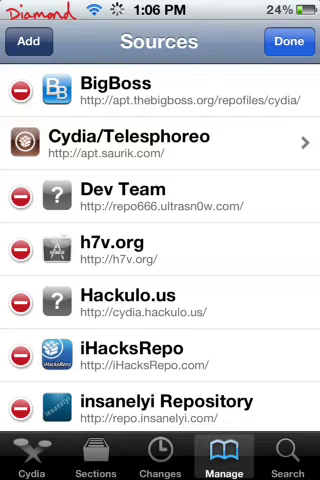
pyautogui.click(28, 41)
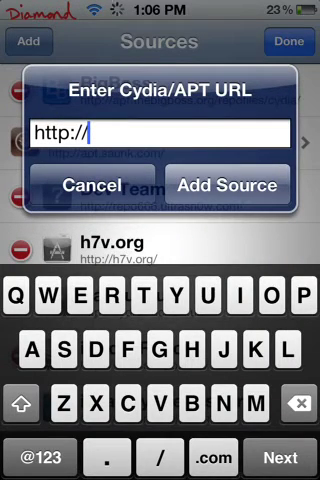
pyautogui.click(112, 296)
pyautogui.write('epo')
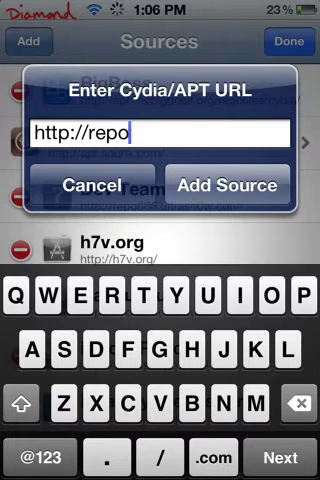
pyautogui.write('cydia')
pyautogui.click(214, 458)
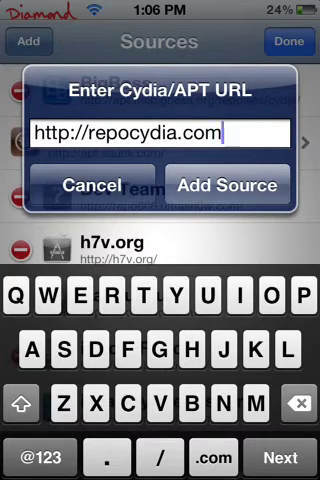
# Confirm the repocydia.com source, then open vShare - AppVV from Repo Cydia's V packages.
pyautogui.click(227, 185)
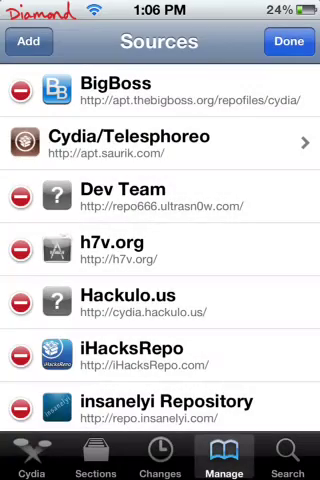
pyautogui.click(289, 41)
pyautogui.scroll(-4, 160, 250)
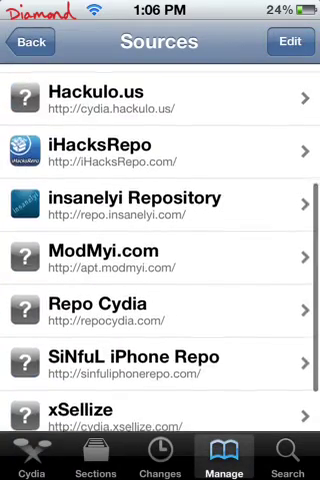
pyautogui.scroll(-2, 160, 250)
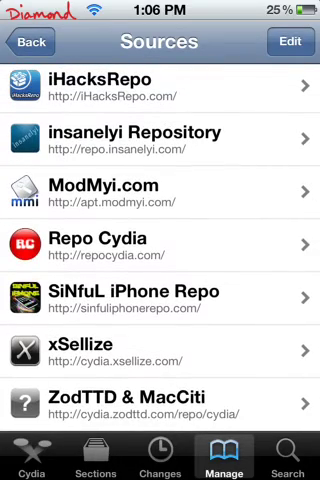
pyautogui.click(160, 244)
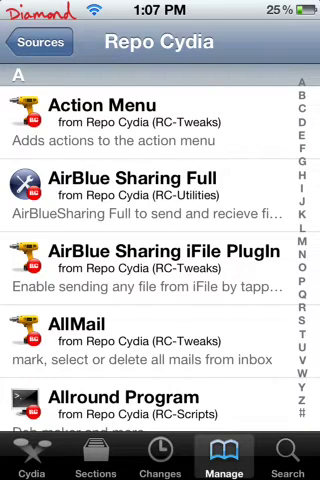
pyautogui.click(301, 358)
pyautogui.moveTo(160, 250); pyautogui.dragTo(160, 330)
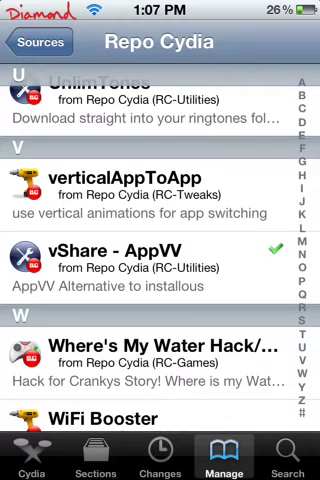
pyautogui.click(160, 267)
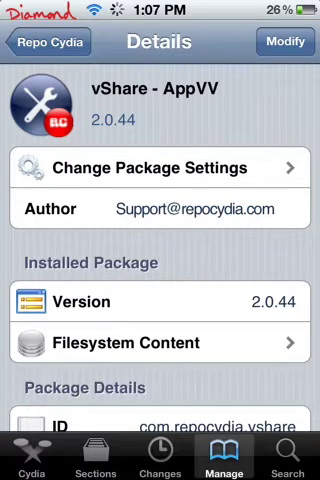
# Exit Cydia and swipe to the home page with Mail, Minecraft and vShare.
pyautogui.press('super')
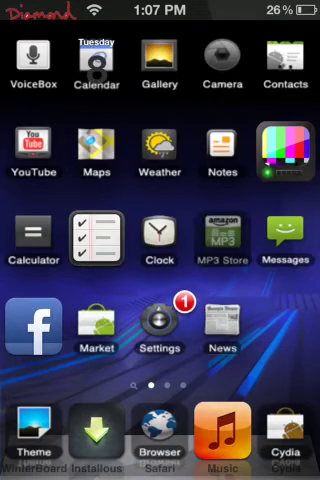
pyautogui.moveTo(260, 250); pyautogui.dragTo(60, 250)
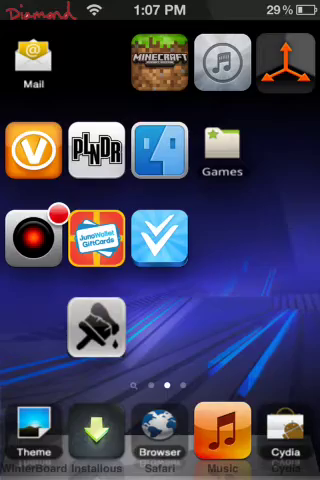
pyautogui.moveTo(80, 300)
pyautogui.mouseDown()
pyautogui.moveTo(260, 300)
pyautogui.moveTo(80, 300)
pyautogui.mouseUp()
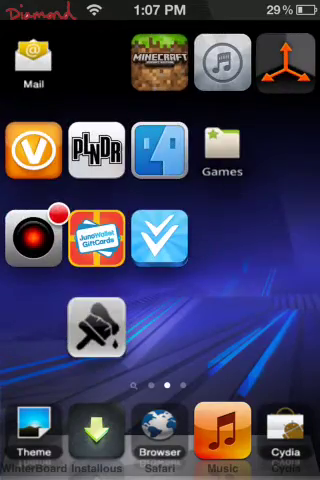
pyautogui.moveTo(80, 250)
pyautogui.mouseDown()
pyautogui.moveTo(260, 250)
pyautogui.moveTo(80, 250)
pyautogui.moveTo(240, 250)
pyautogui.mouseUp()
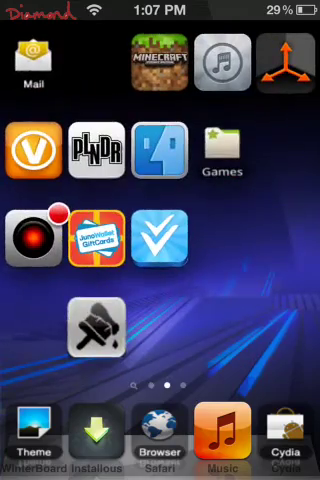
pyautogui.click(96, 430)
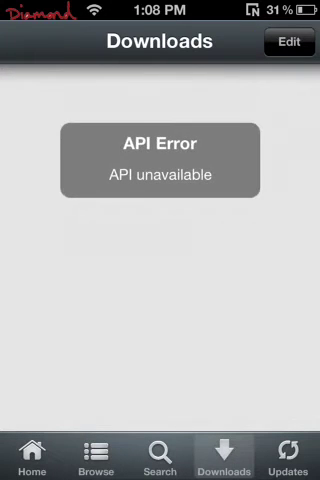
pyautogui.click(96, 457)
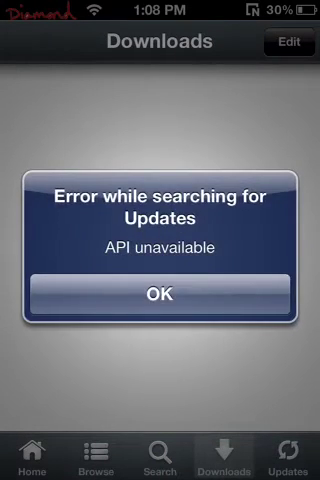
pyautogui.click(160, 297)
pyautogui.click(160, 297)
pyautogui.click(160, 457)
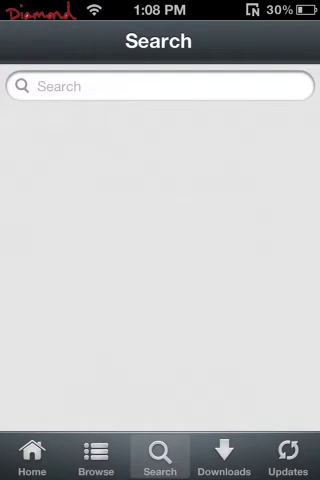
pyautogui.click(96, 457)
pyautogui.click(160, 457)
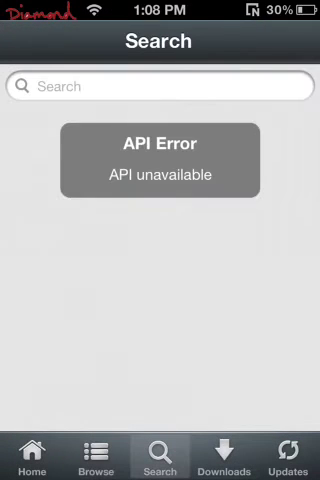
pyautogui.click(224, 457)
# Leave Installous for the home screen, then open and dismiss the SBSettings panel.
pyautogui.press('super')
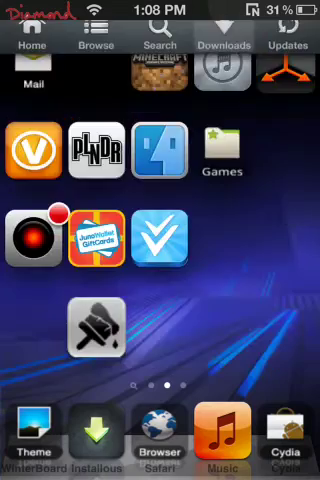
pyautogui.moveTo(60, 5); pyautogui.dragTo(60, 120)
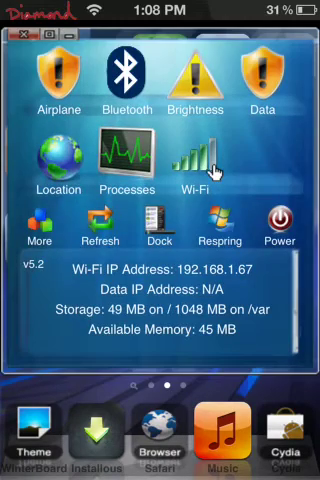
pyautogui.click(213, 168)
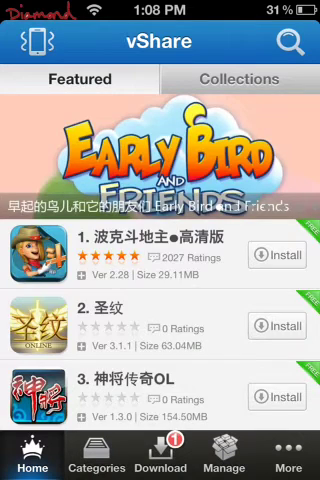
# Try resuming the stuck Fruit Ninja download, then delete it from the Download queue.
pyautogui.click(160, 455)
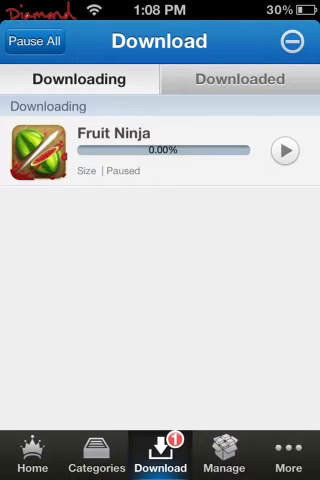
pyautogui.click(284, 150)
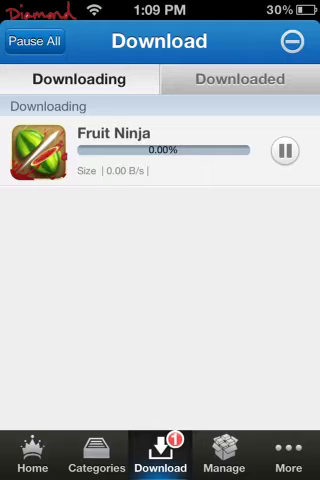
pyautogui.moveTo(280, 150); pyautogui.dragTo(180, 150)
pyautogui.click(280, 151)
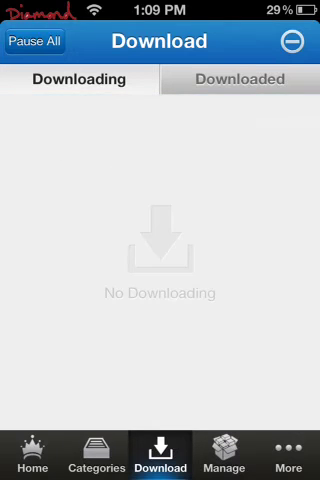
# Open vShare's All Game category and show its Hot games ranking.
pyautogui.click(96, 455)
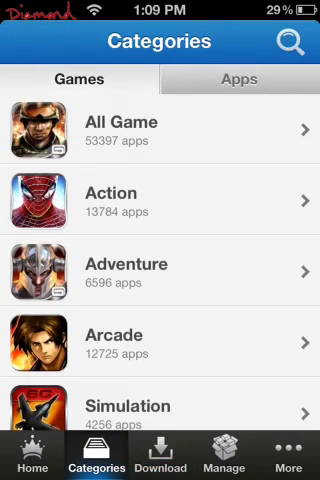
pyautogui.click(32, 455)
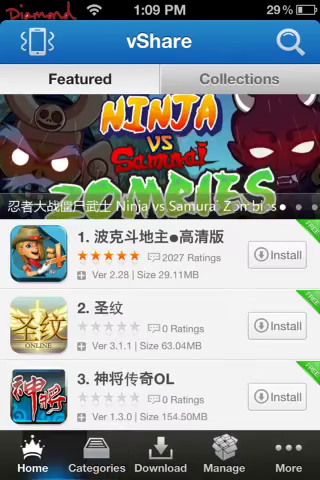
pyautogui.scroll(-4, 160, 260)
pyautogui.scroll(-2, 160, 260)
pyautogui.scroll(-2, 160, 260)
pyautogui.scroll(-2, 160, 260)
pyautogui.scroll(-2, 160, 260)
pyautogui.click(96, 455)
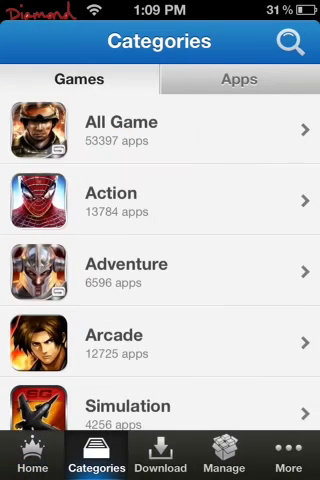
pyautogui.click(160, 130)
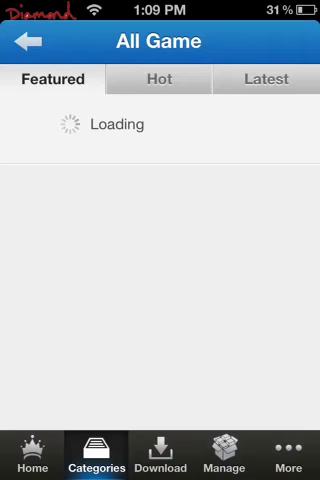
pyautogui.click(159, 79)
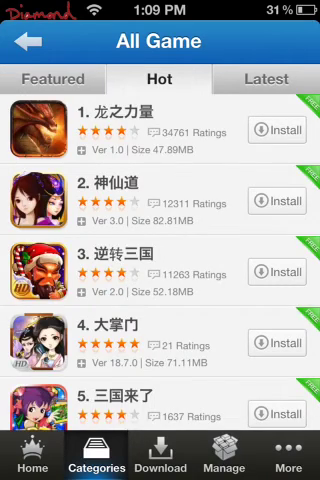
pyautogui.scroll(-7, 160, 260)
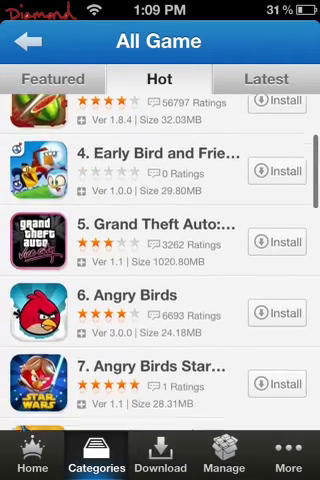
pyautogui.scroll(-5, 160, 260)
pyautogui.scroll(-5, 160, 260)
pyautogui.scroll(4, 160, 260)
pyautogui.scroll(5, 160, 260)
pyautogui.scroll(3, 160, 260)
pyautogui.scroll(2, 160, 260)
pyautogui.scroll(2, 160, 260)
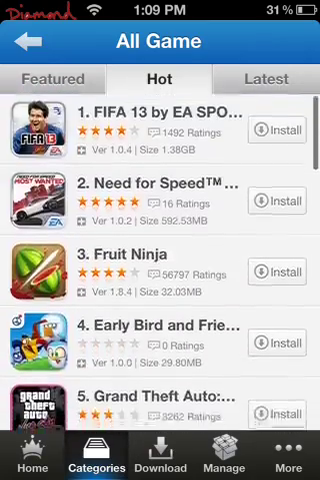
pyautogui.scroll(-2, 160, 260)
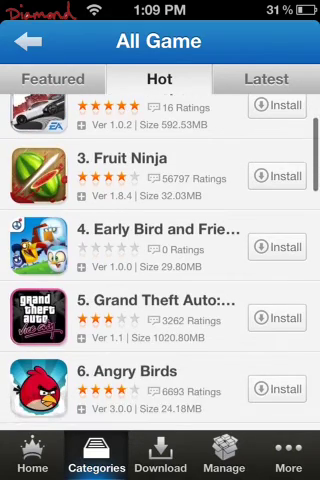
pyautogui.scroll(1, 160, 260)
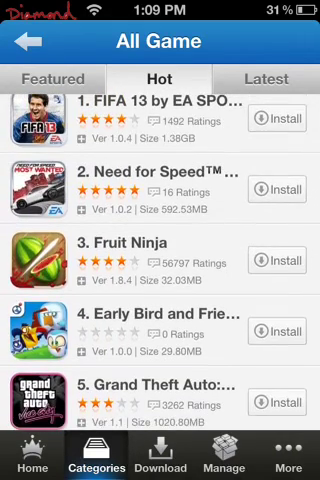
pyautogui.scroll(-1, 160, 260)
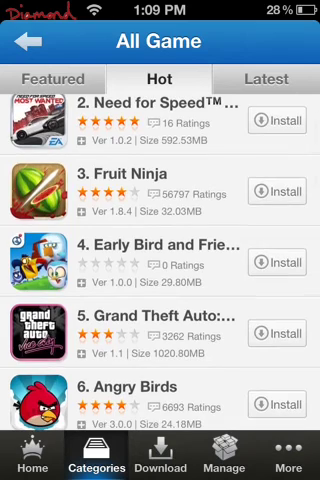
# Queue Grand Theft Auto: Vice City for download, then delete it from the queue.
pyautogui.click(278, 333)
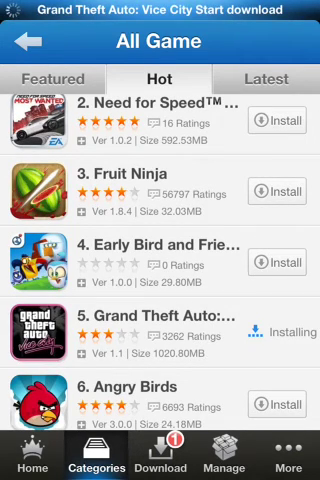
pyautogui.click(160, 455)
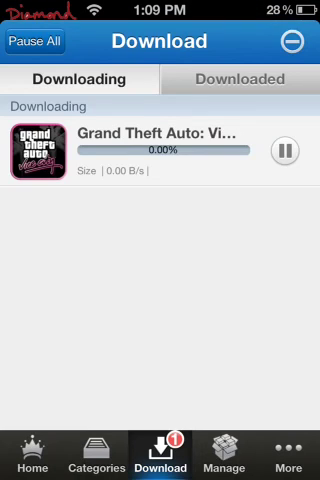
pyautogui.moveTo(230, 150); pyautogui.dragTo(120, 150)
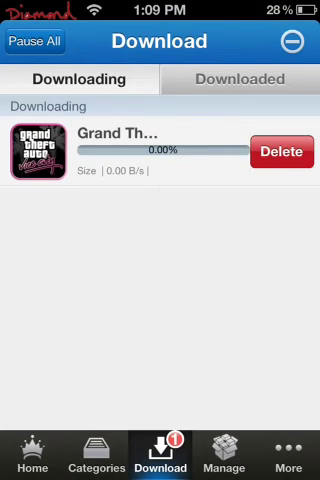
pyautogui.click(281, 151)
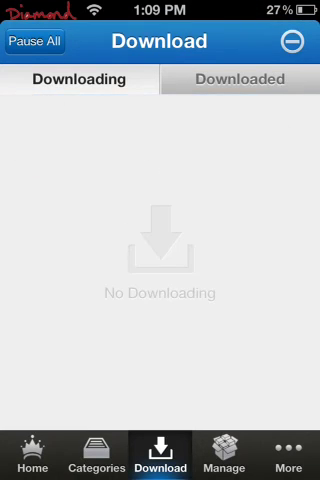
# Return to the home screen and launch Display Recorder.
pyautogui.press('super')
pyautogui.moveTo(250, 250)
pyautogui.mouseDown()
pyautogui.moveTo(60, 250)
pyautogui.moveTo(250, 250)
pyautogui.mouseUp()
pyautogui.moveTo(60, 250)
pyautogui.mouseDown()
pyautogui.moveTo(250, 250)
pyautogui.moveTo(60, 250)
pyautogui.mouseUp()
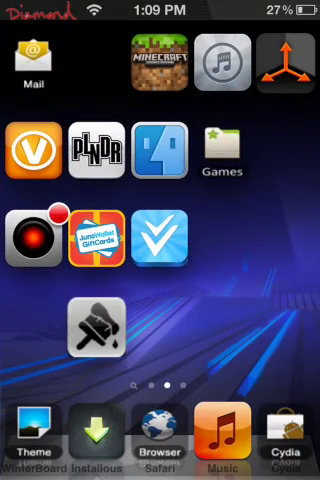
pyautogui.click(34, 238)
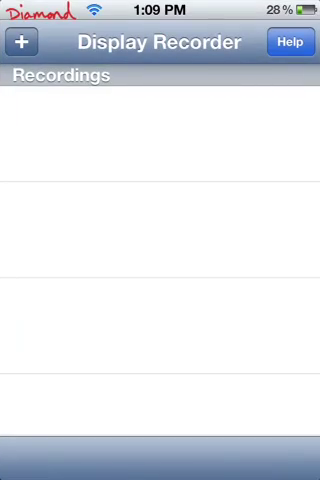